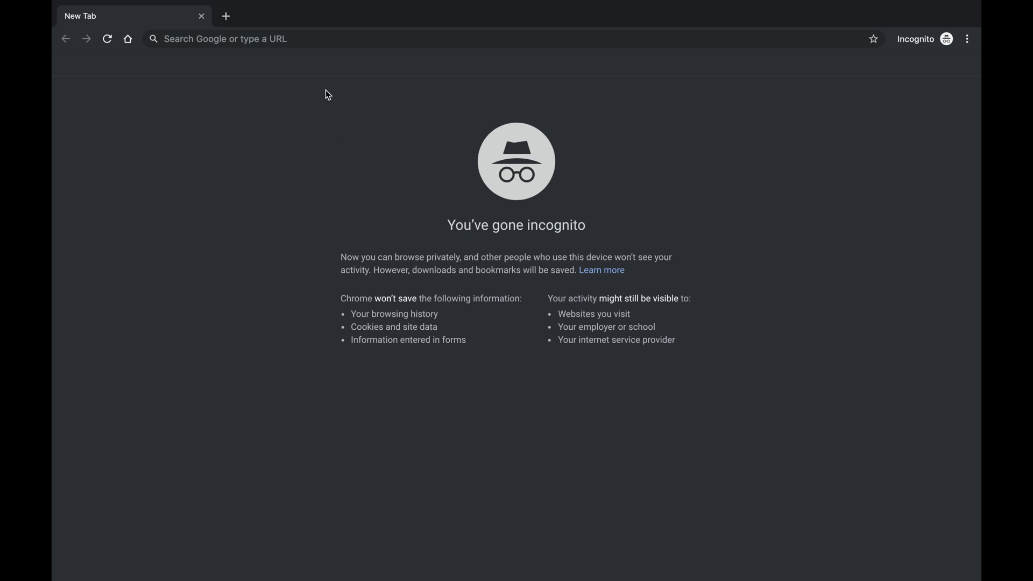
Go to aca3.accela.com/detroit in Chrome to load the City of Detroit eLAPS site
click(307, 43)
text(ac)
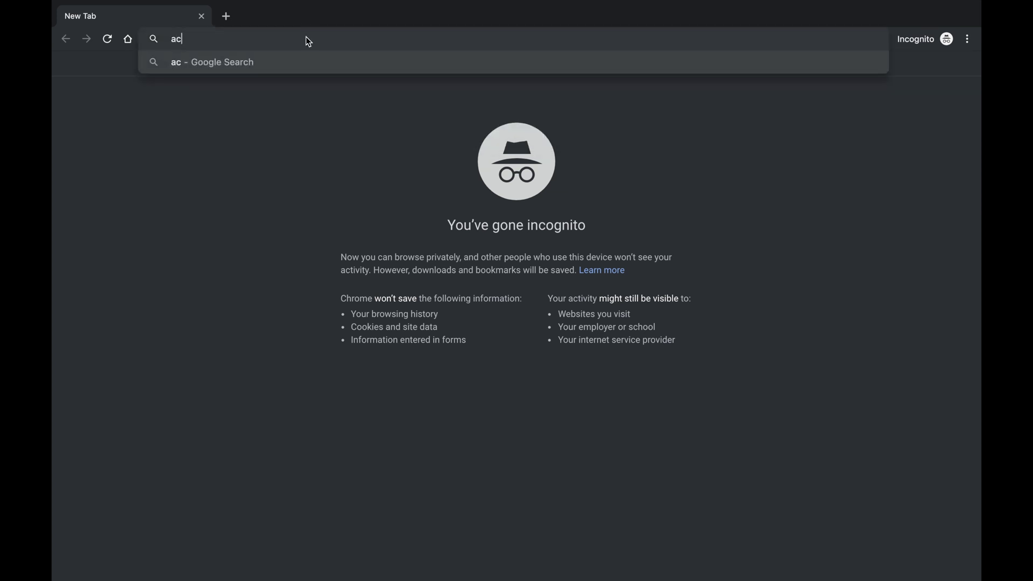
text(a3.ac)
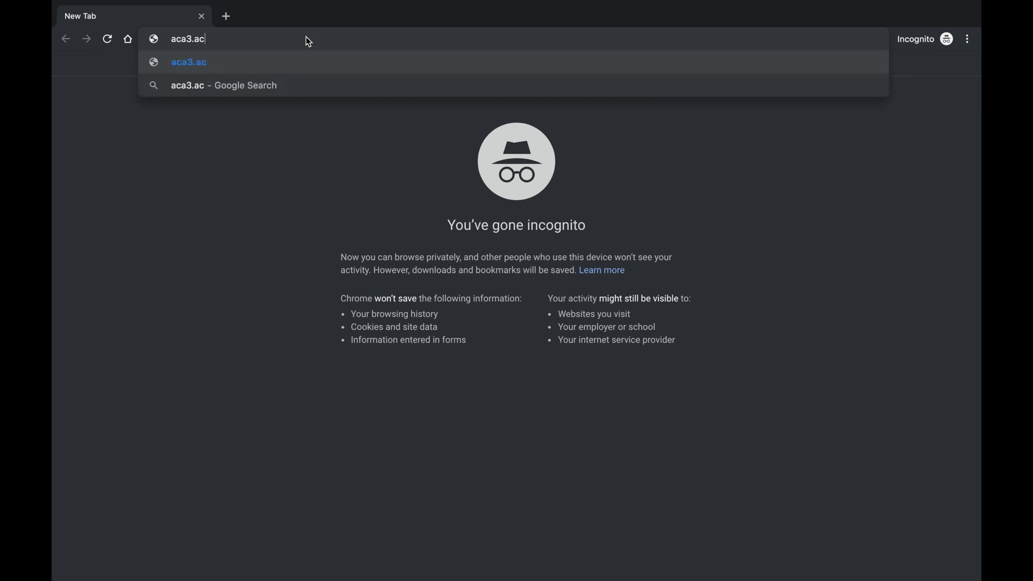
text(cela.com)
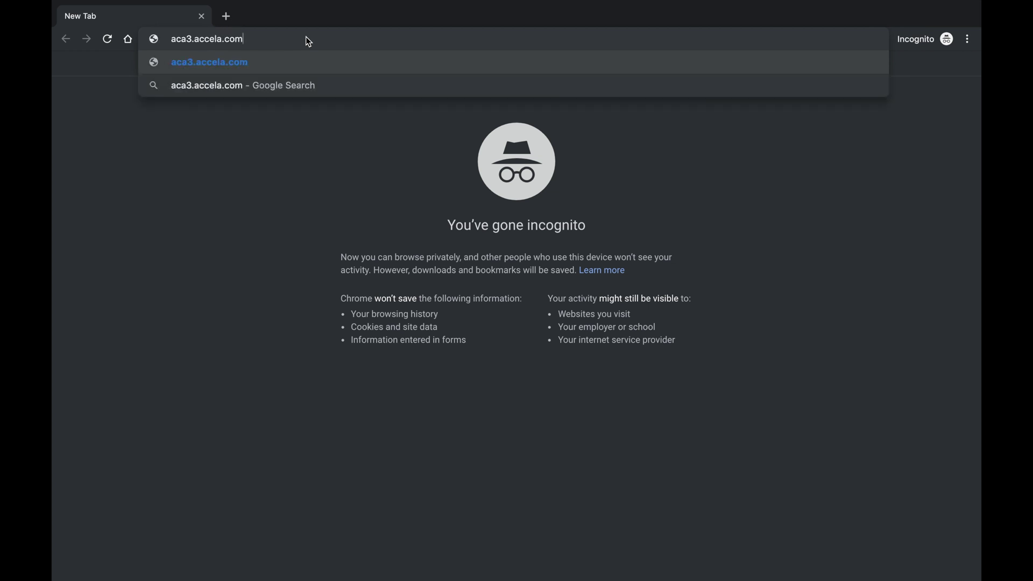
text(/detroit)
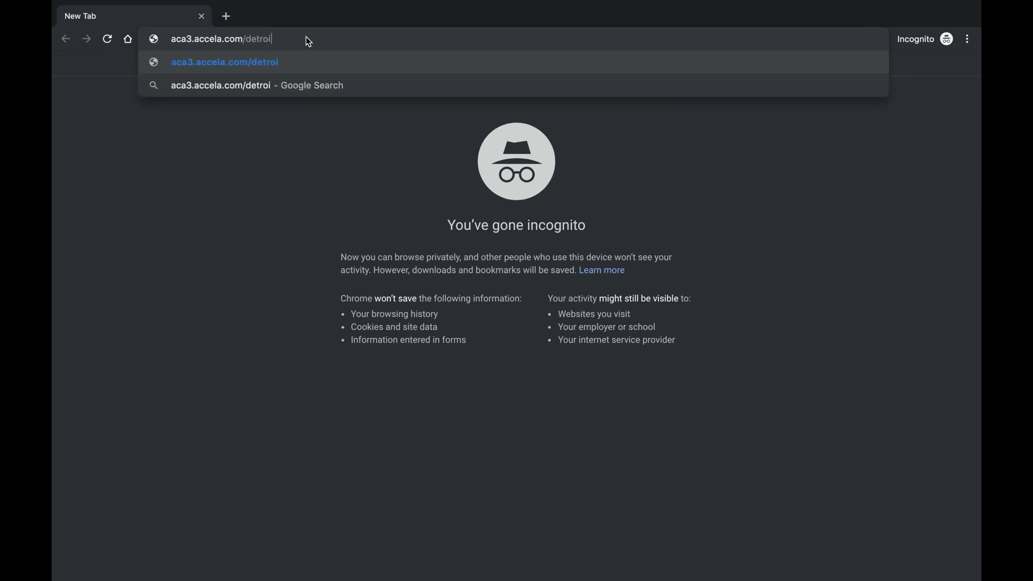
key(Return)
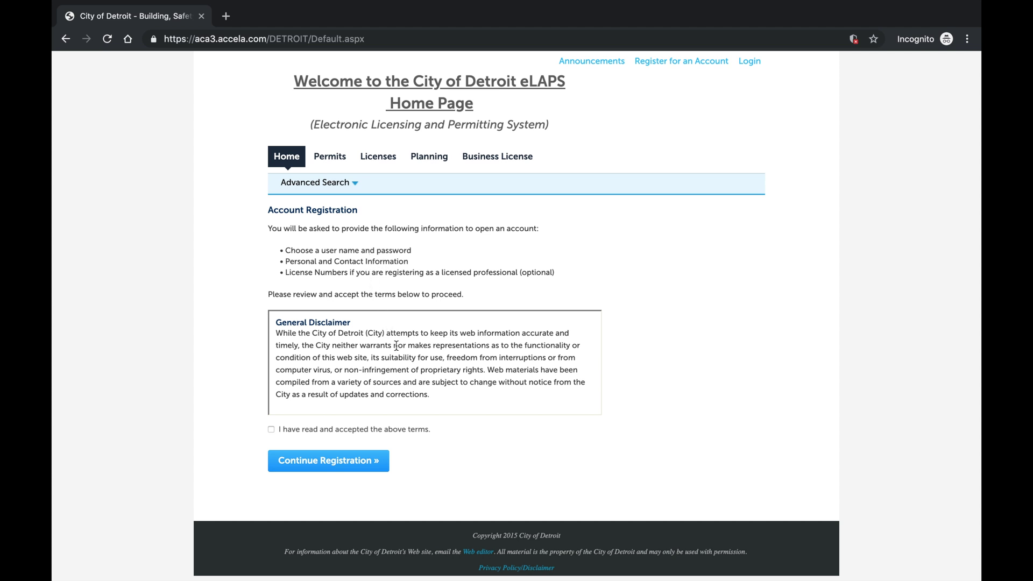
Scroll through the General Disclaimer and continue to registration Step 2
scroll(397, 345, down, 5)
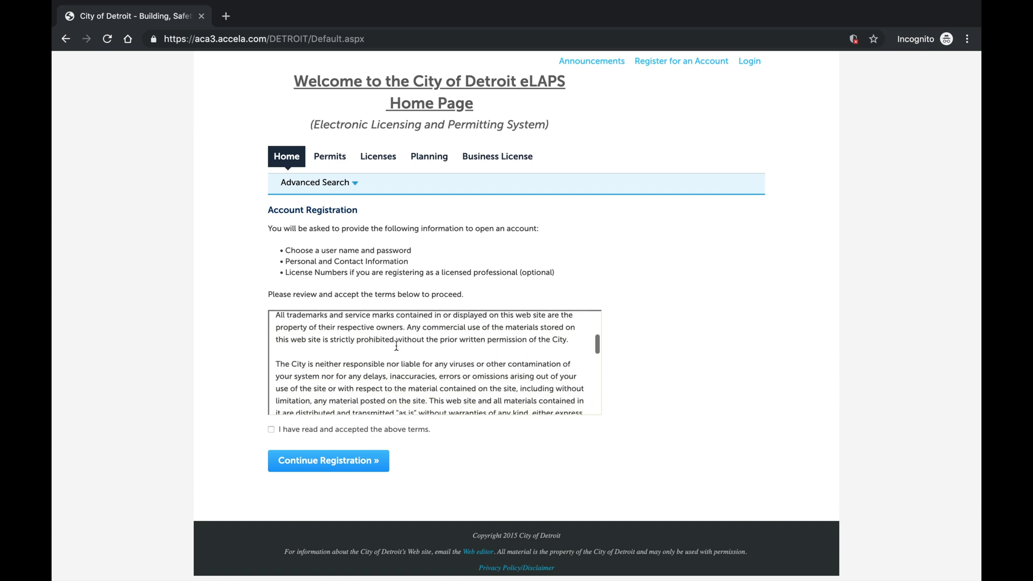
scroll(397, 345, down, 5)
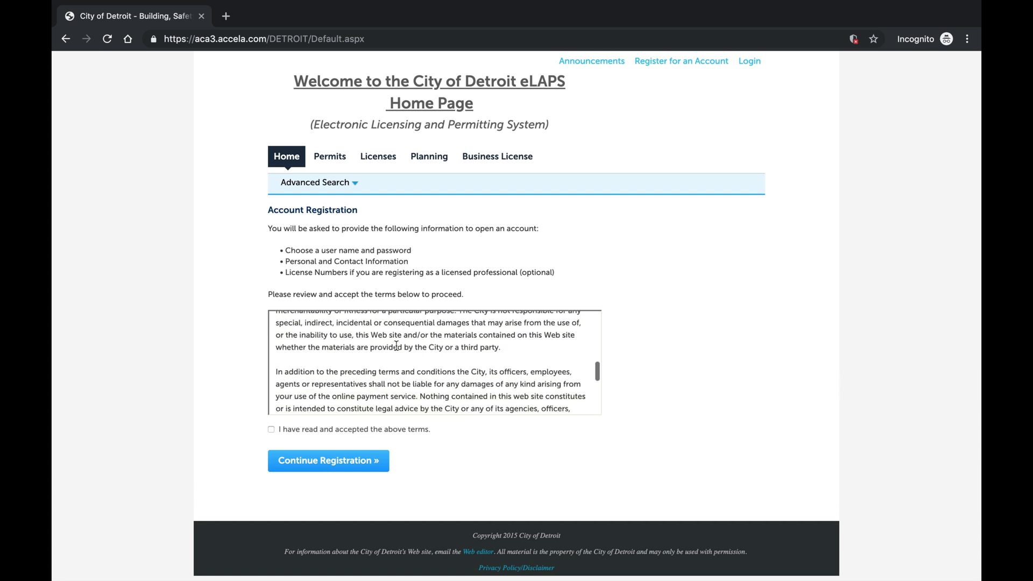
scroll(396, 345, down, 5)
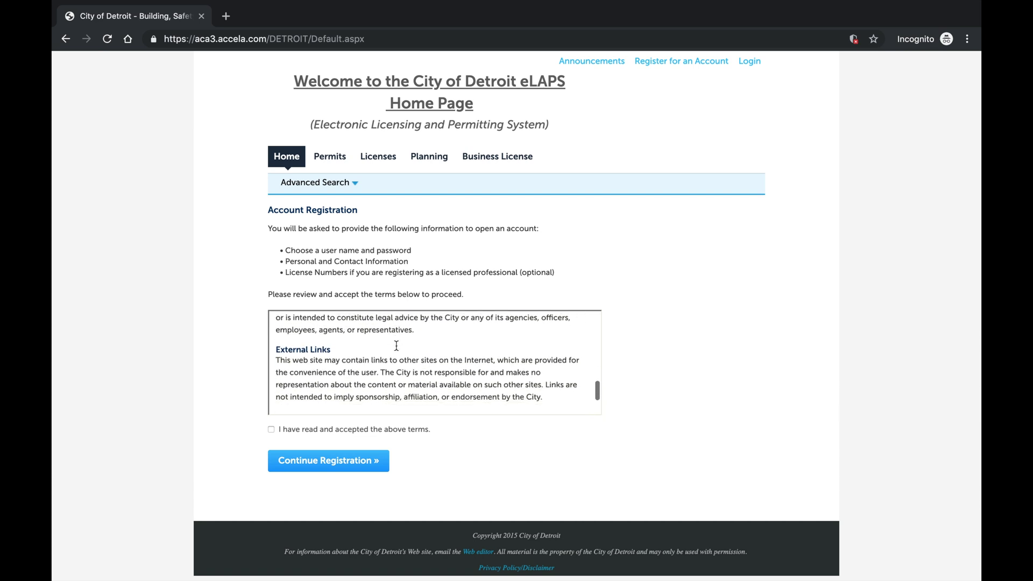
scroll(396, 346, down, 2)
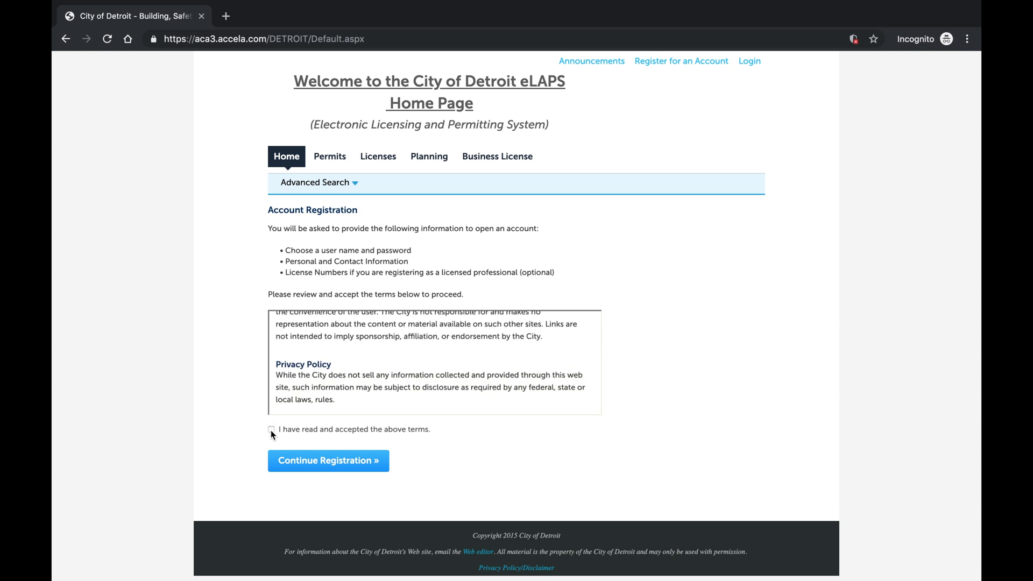
click(284, 469)
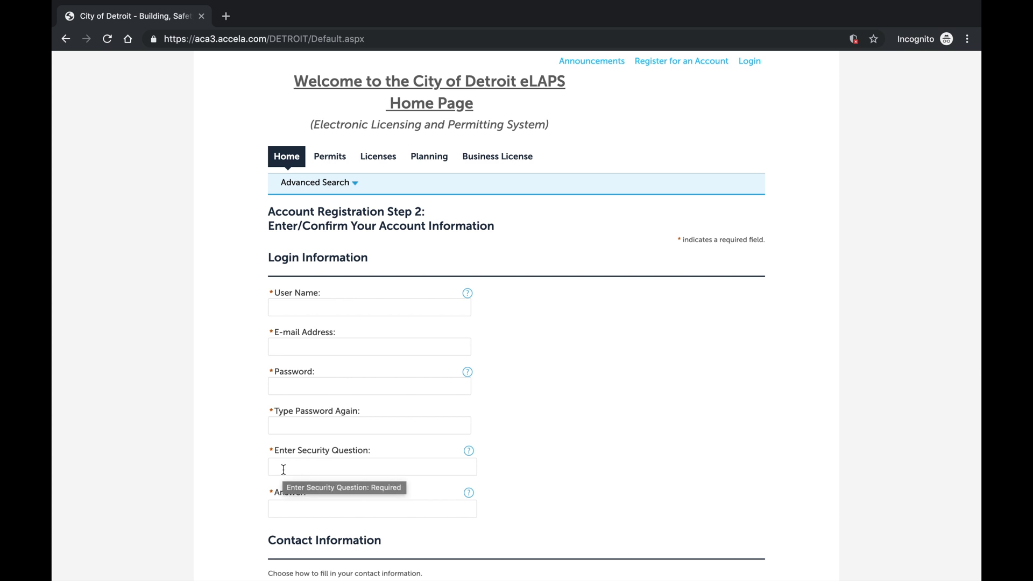
Enter the account user name, e-mail address, and the password twice
click(300, 310)
text(johnd)
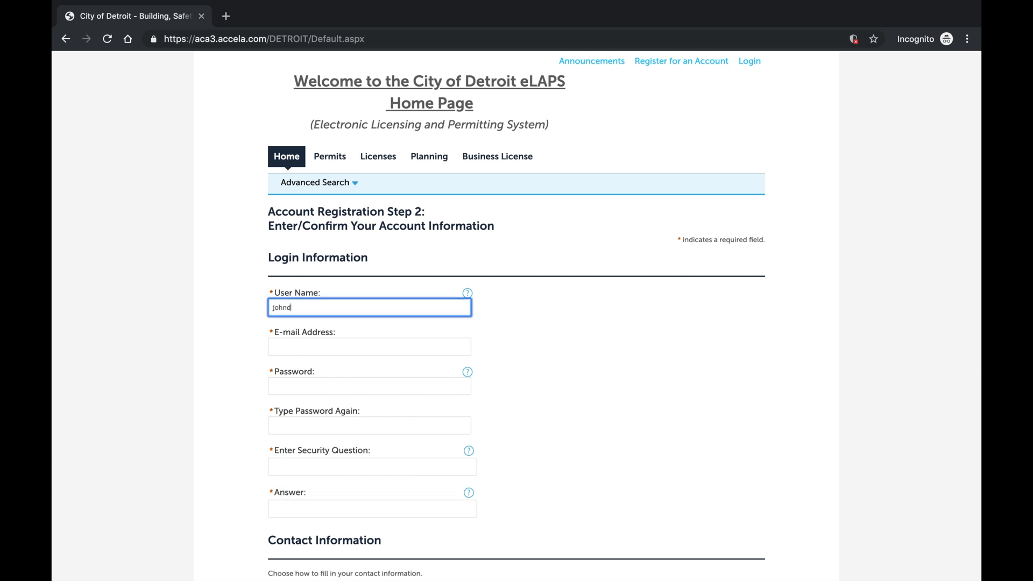
text(oebseed)
click(301, 342)
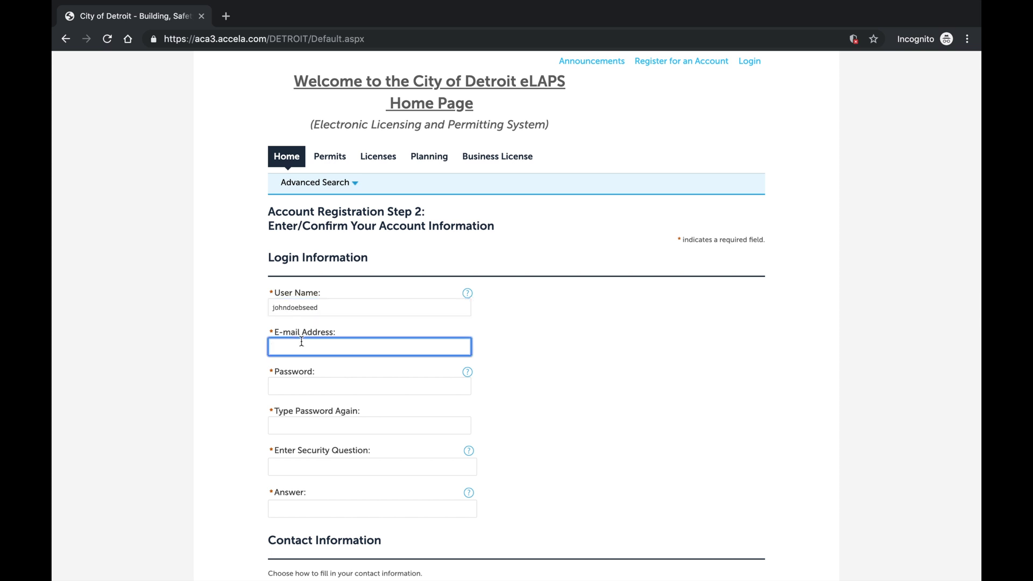
click(302, 386)
text(•••••••••)
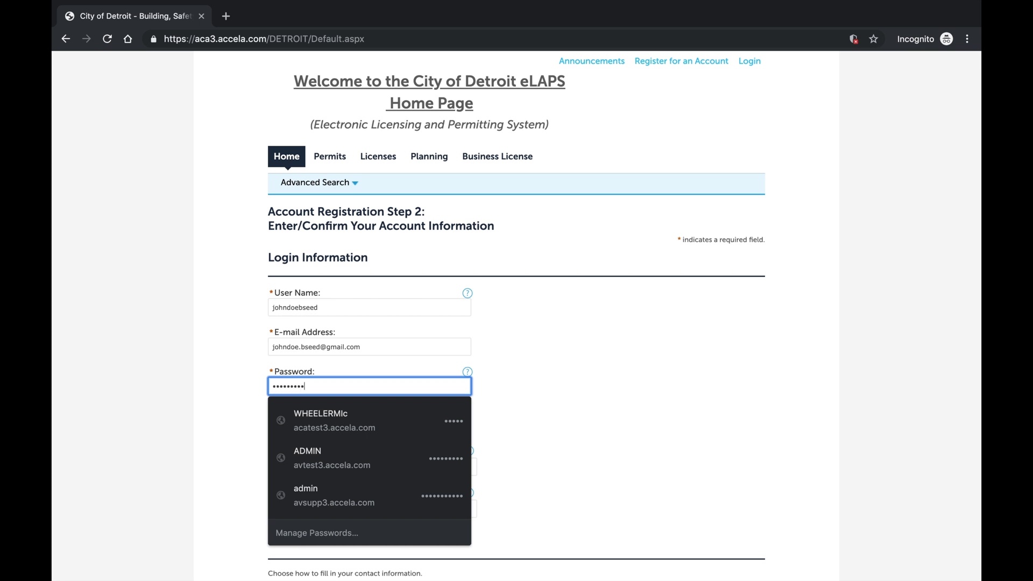
click(515, 425)
click(401, 427)
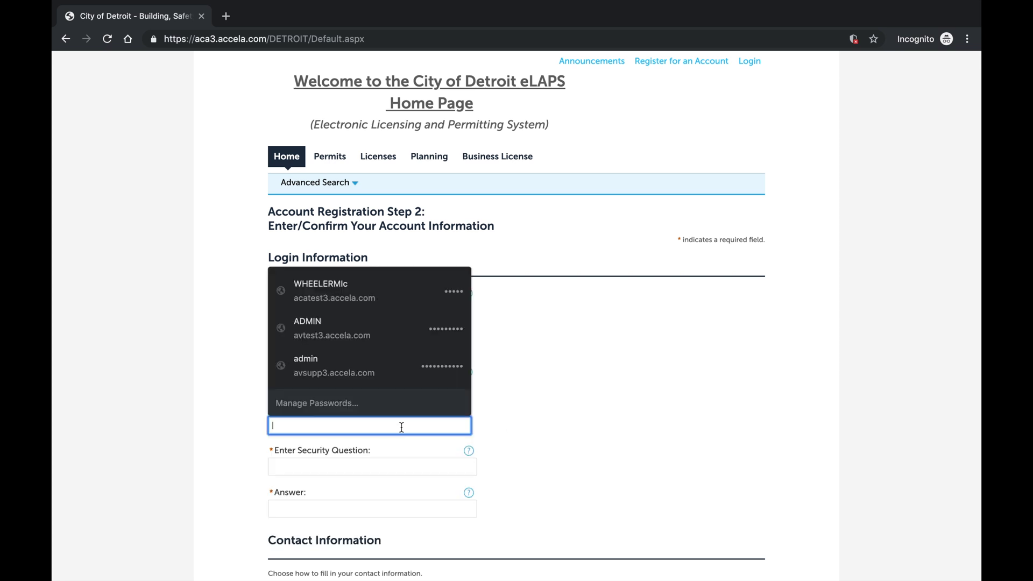
text(••••••••)
click(535, 482)
Set the security question 'best city in the world?' and enter its secret answer
scroll(537, 482, down, 1)
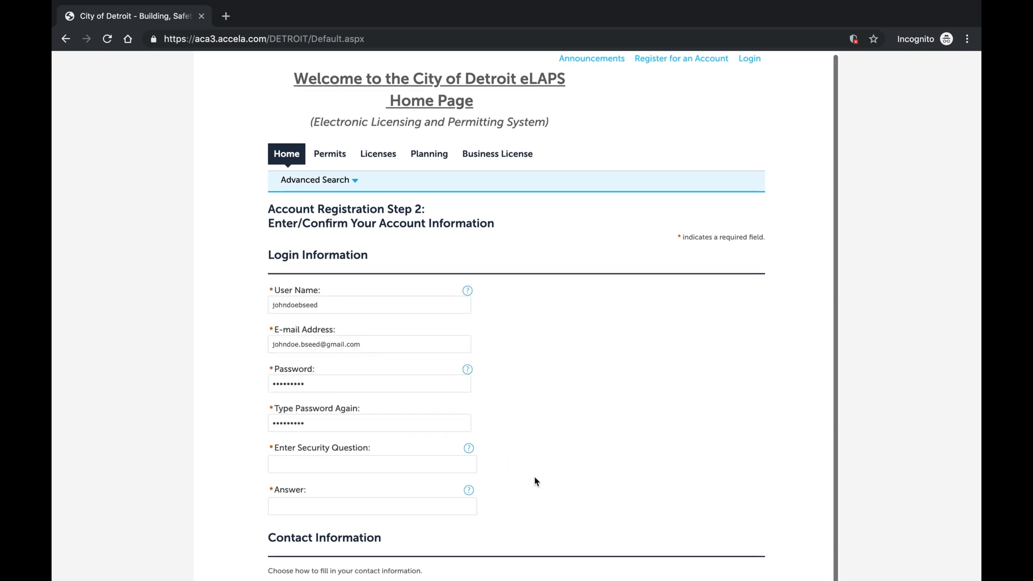
click(429, 456)
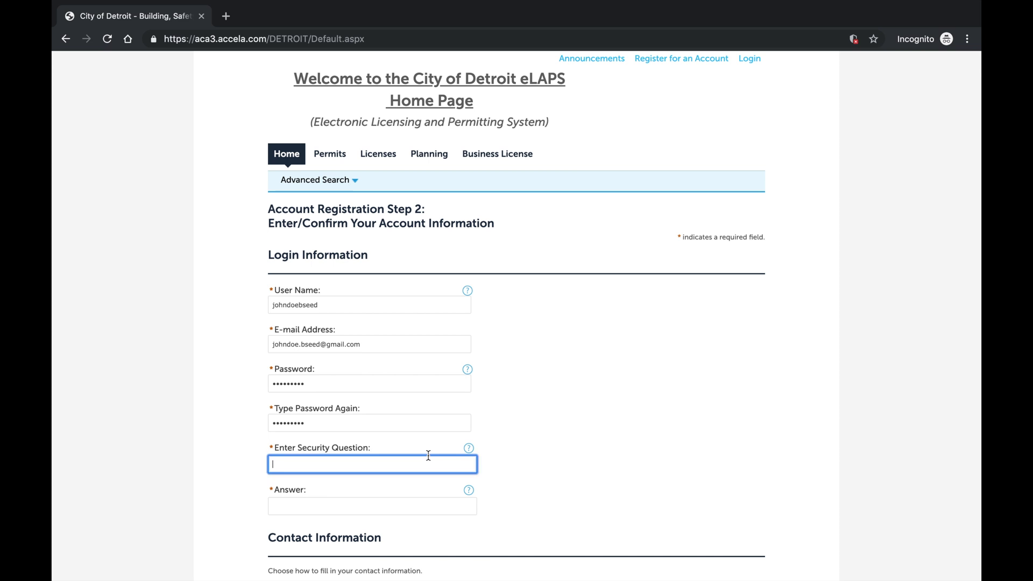
text(best city in the world?)
click(392, 506)
text(detroit)
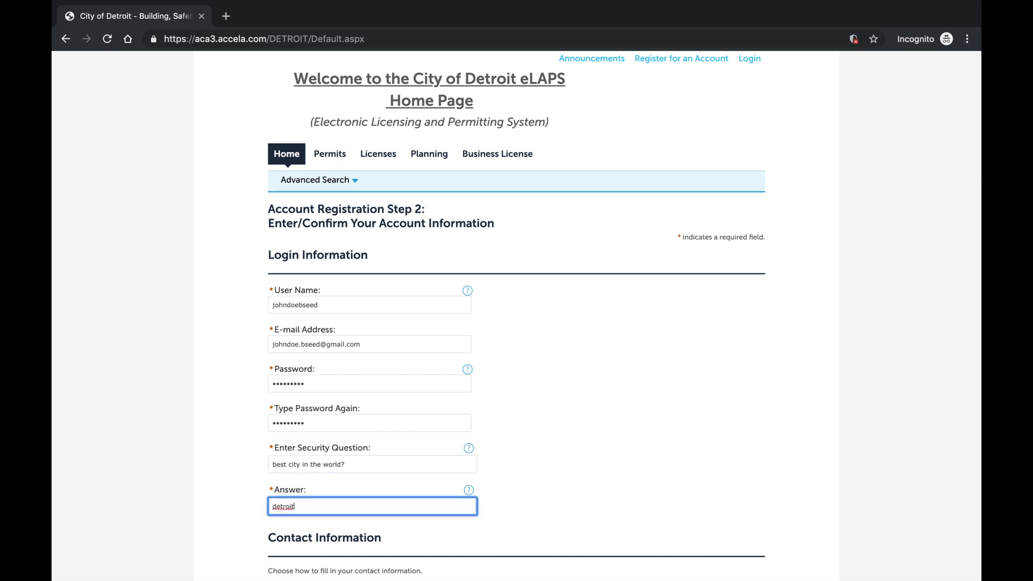
scroll(517, 315, down, 3)
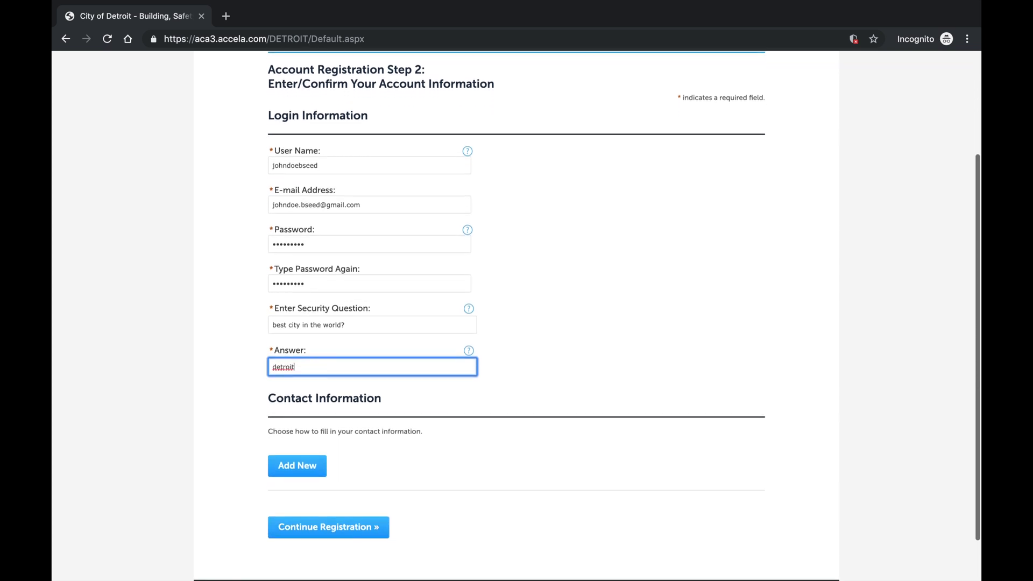
scroll(516, 316, down, 2)
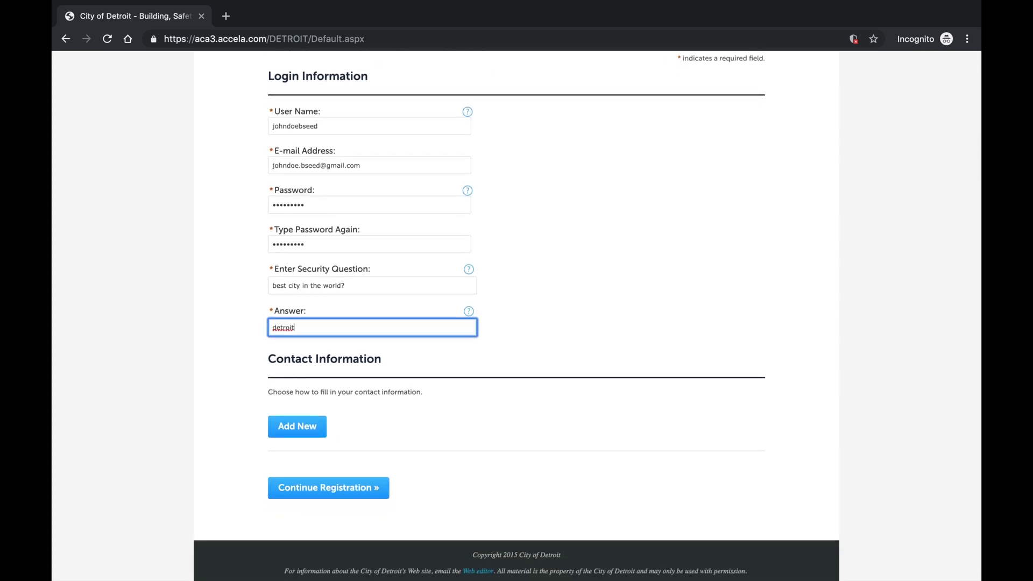
Add a new contact with Organization as the contact type
click(310, 436)
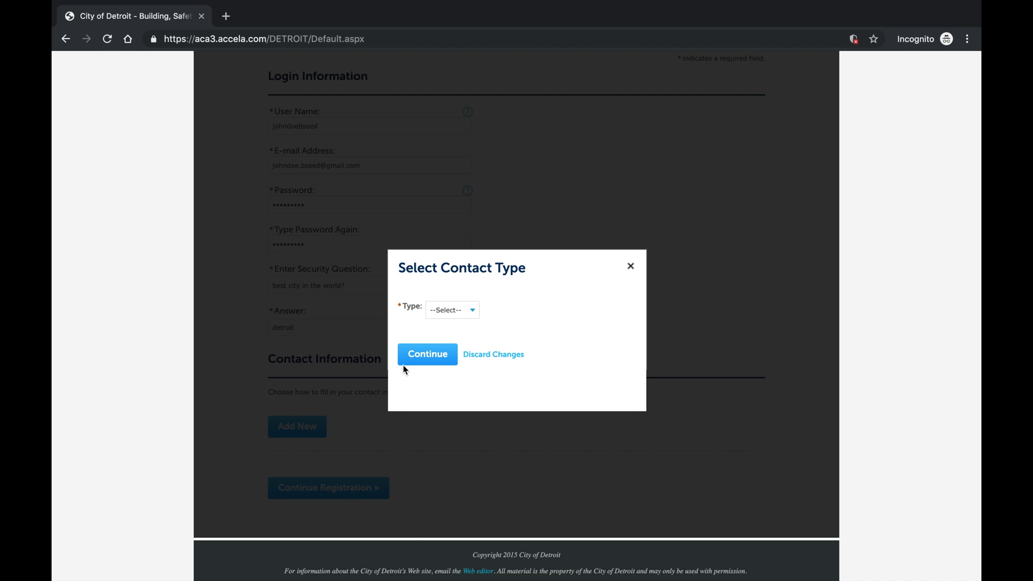
click(450, 316)
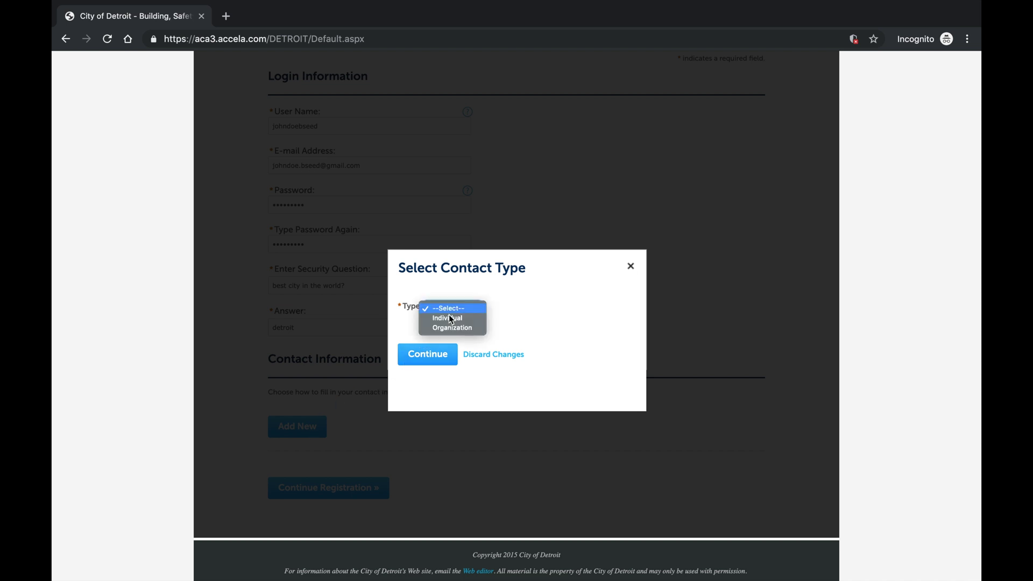
click(451, 328)
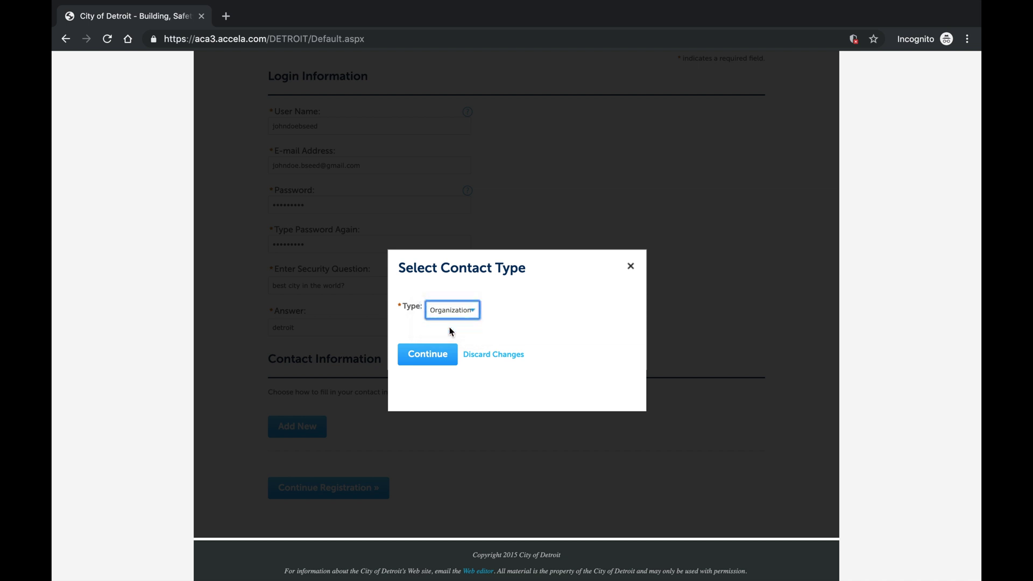
click(445, 365)
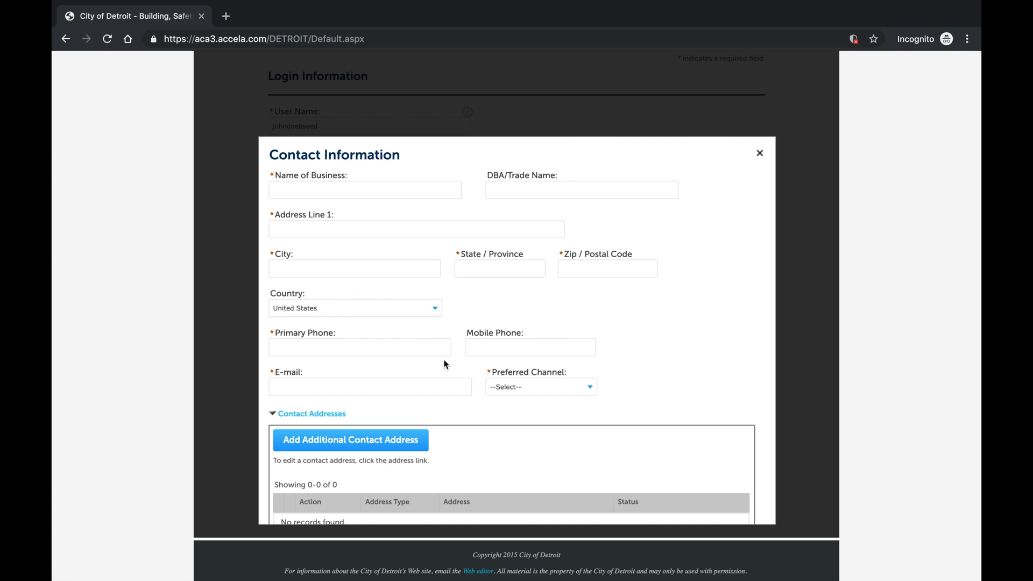
Enter business name 'ABCD Building Contractors' and its street address in Detroit, MI 48226
click(371, 194)
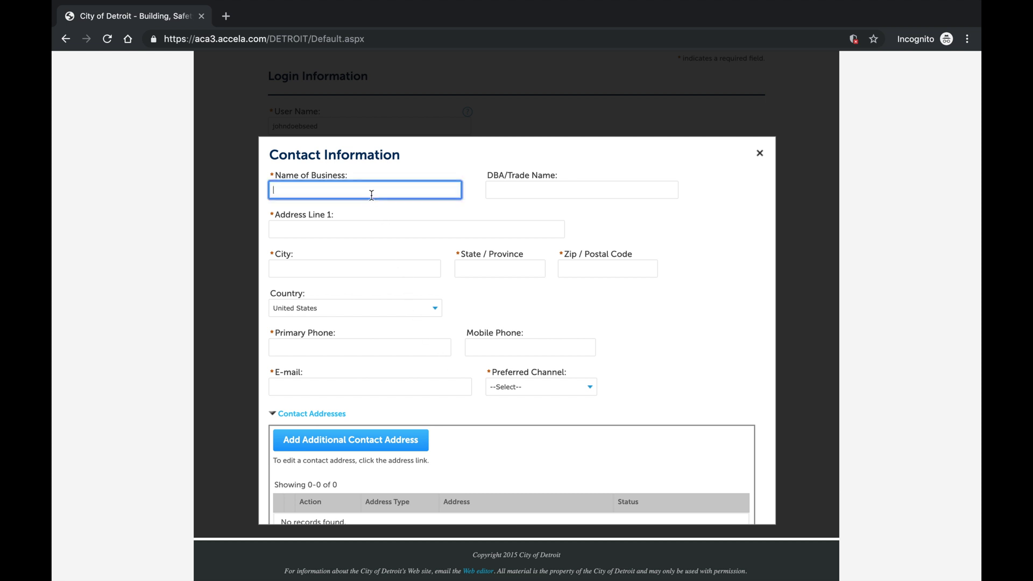
text(ABCD Building Contractors)
click(365, 229)
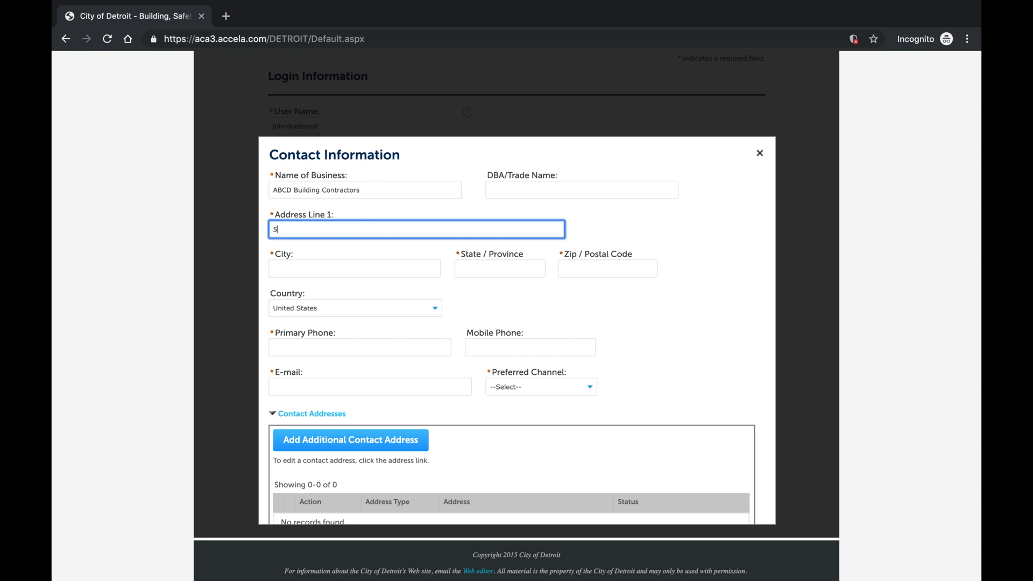
click(357, 264)
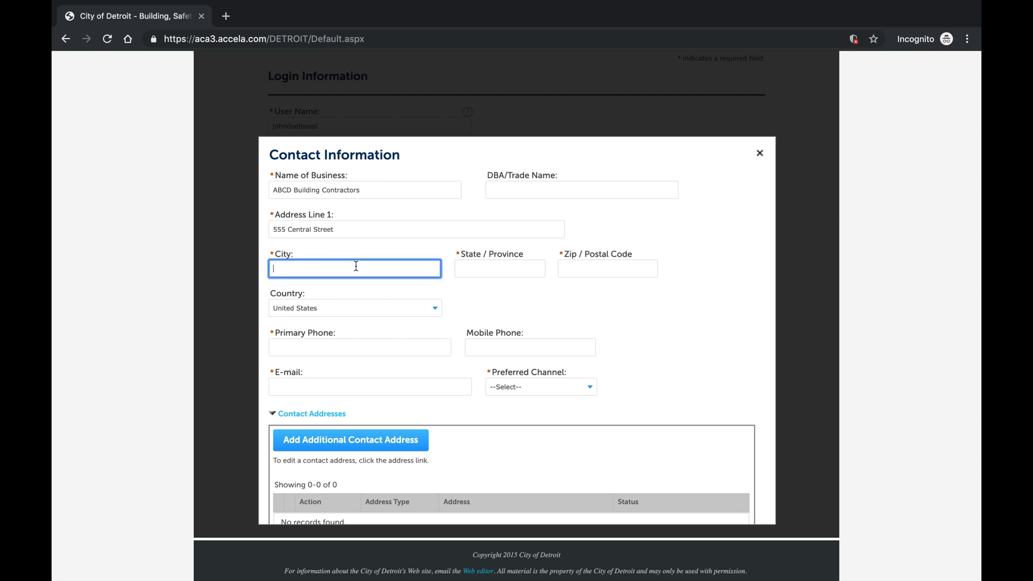
text(Detroit)
click(475, 265)
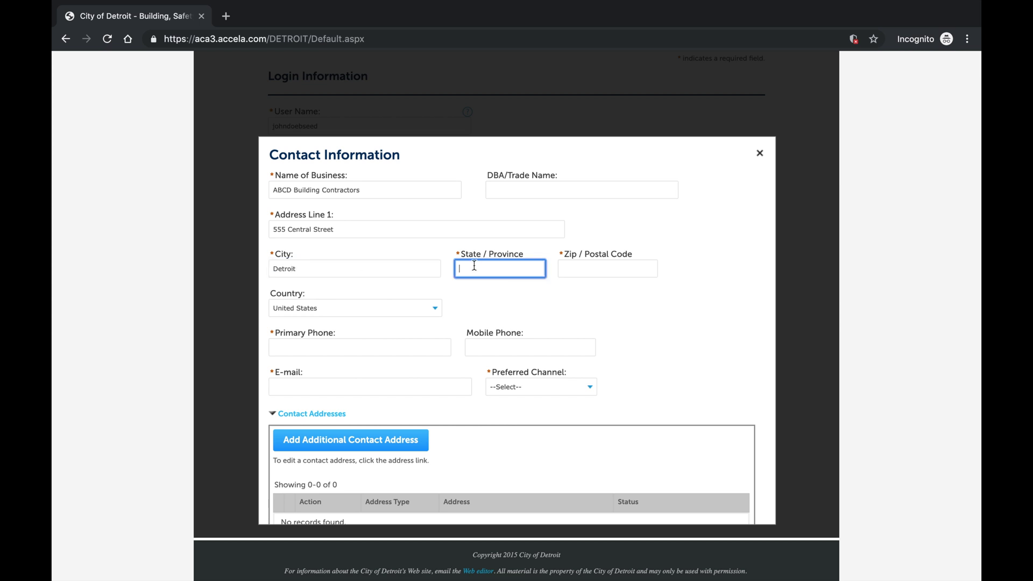
text(MI)
click(590, 265)
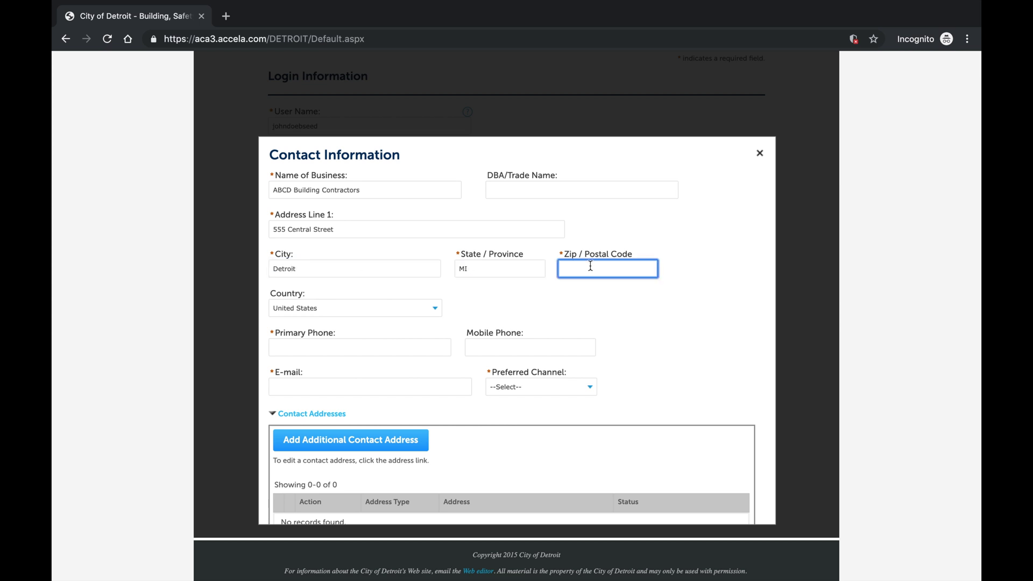
text(48226)
Add the primary phone and contact e-mail, choose Email as preferred channel, and save
click(410, 349)
text(313 555-5555)
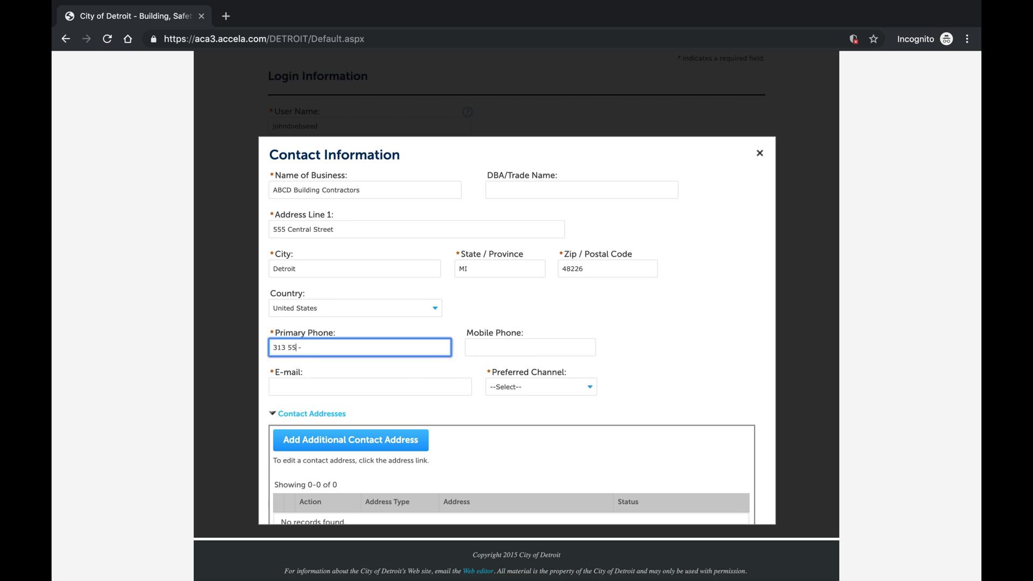
click(402, 389)
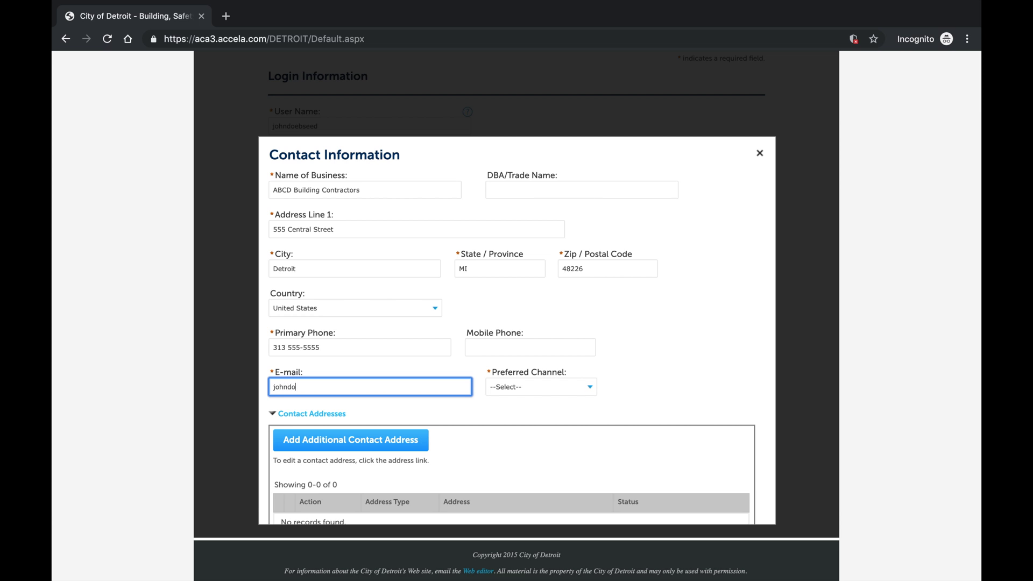
click(506, 388)
click(511, 397)
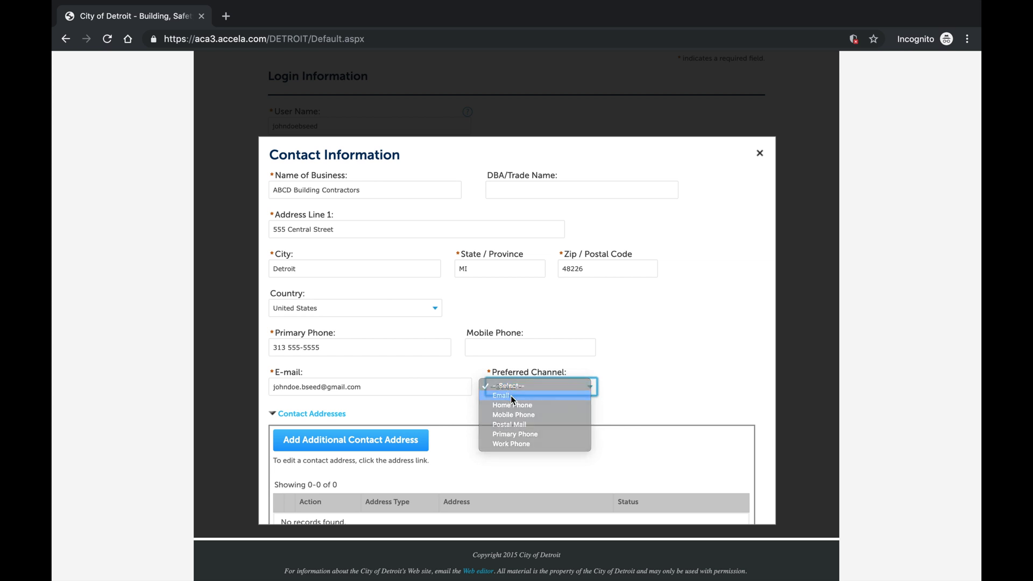
scroll(512, 421, down, 1)
scroll(513, 421, down, 2)
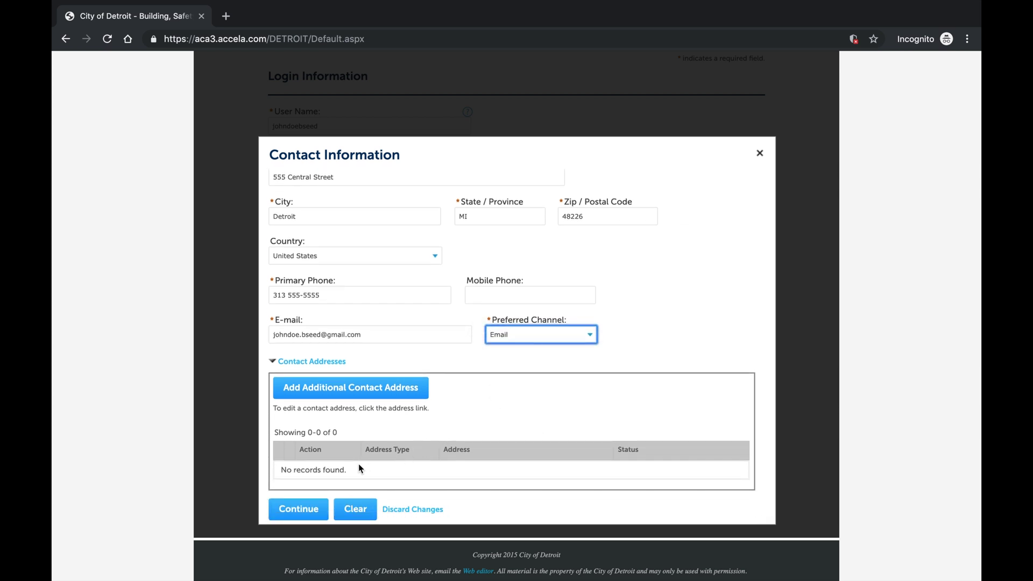
click(316, 510)
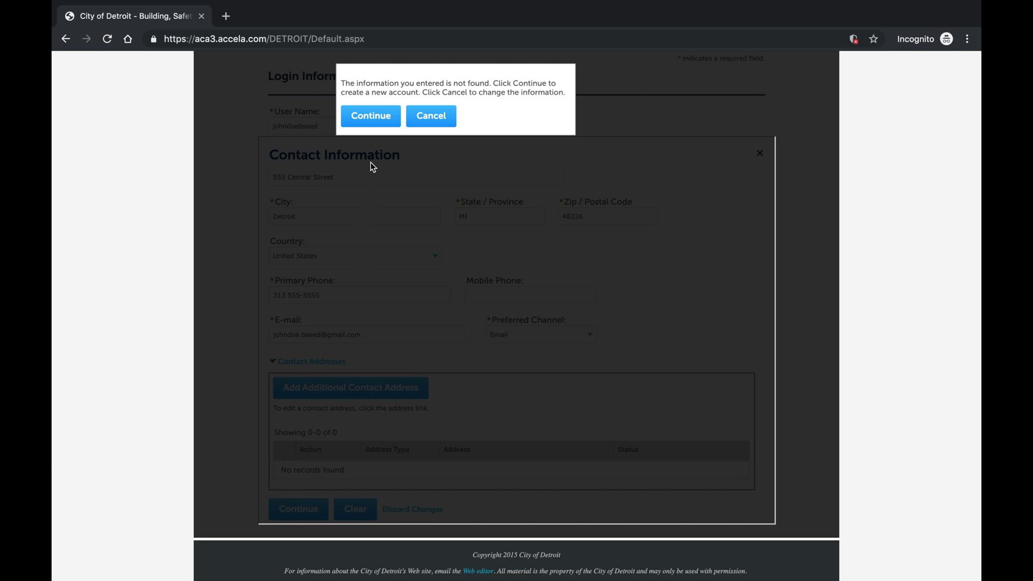
Confirm creating the new contact record and submit the registration
click(375, 126)
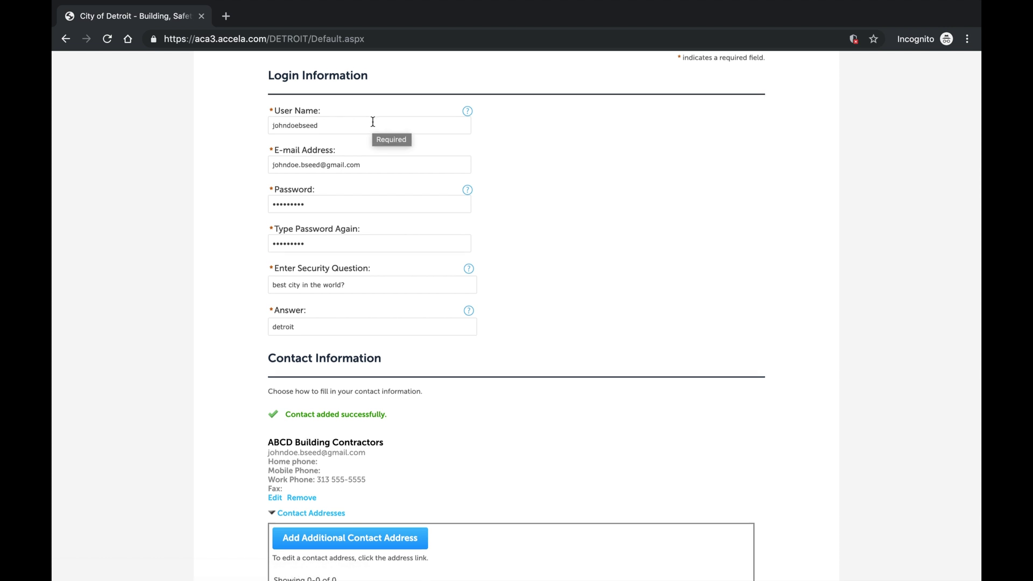
scroll(374, 124, down, 3)
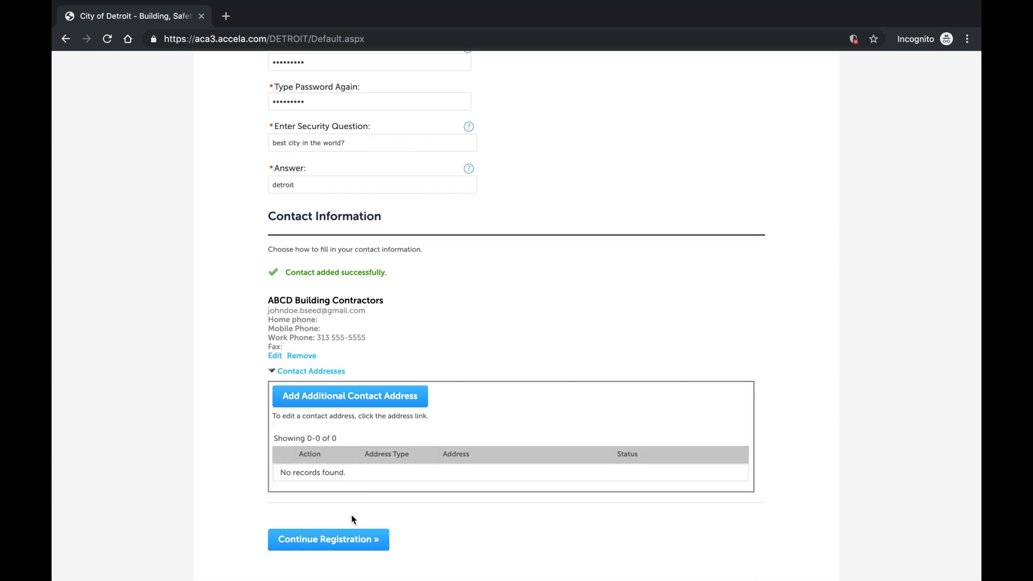
click(355, 539)
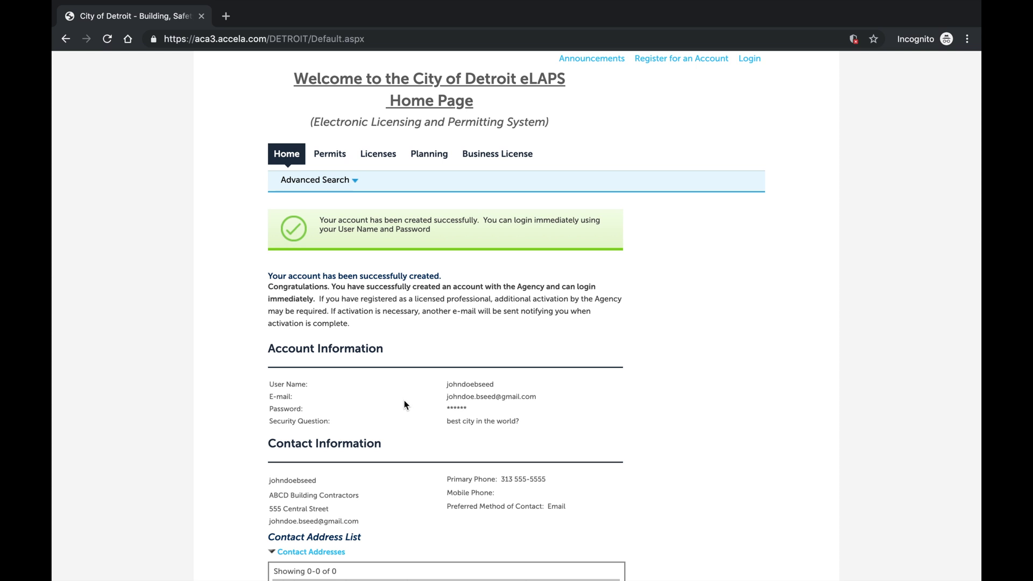
Scroll down the confirmation page to review the account and contact information
scroll(406, 391, down, 3)
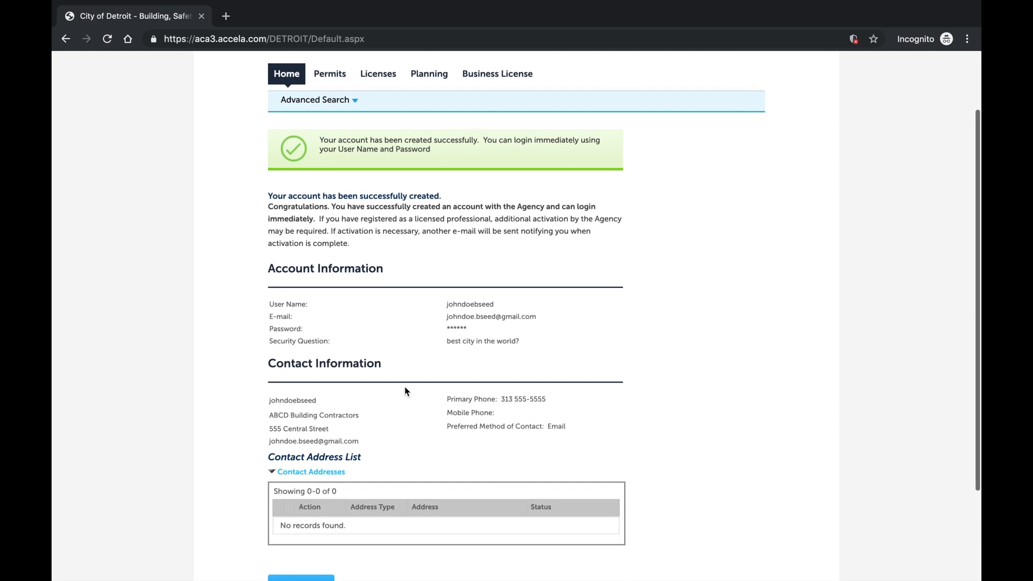
scroll(405, 391, down, 2)
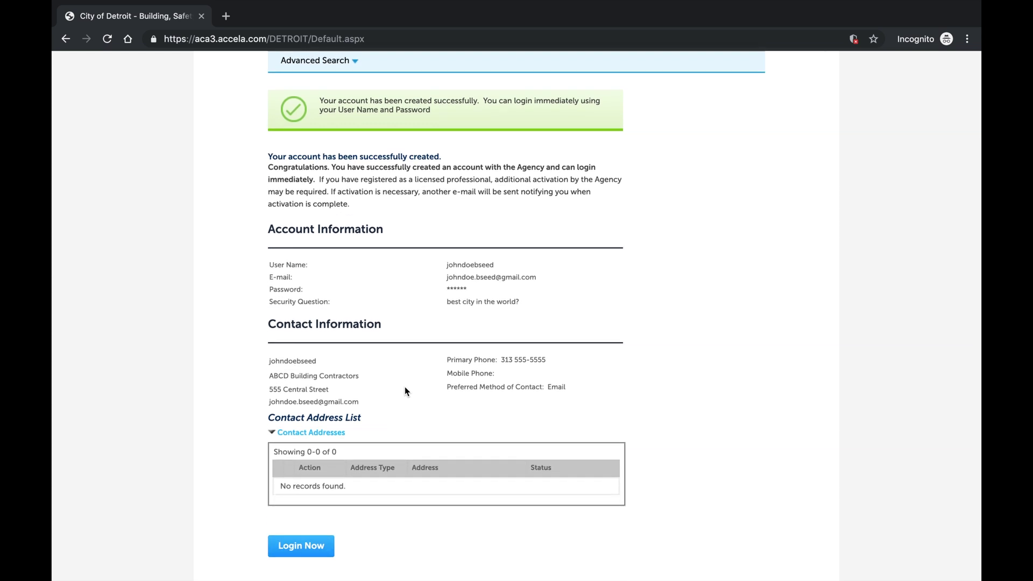
scroll(405, 391, down, 1)
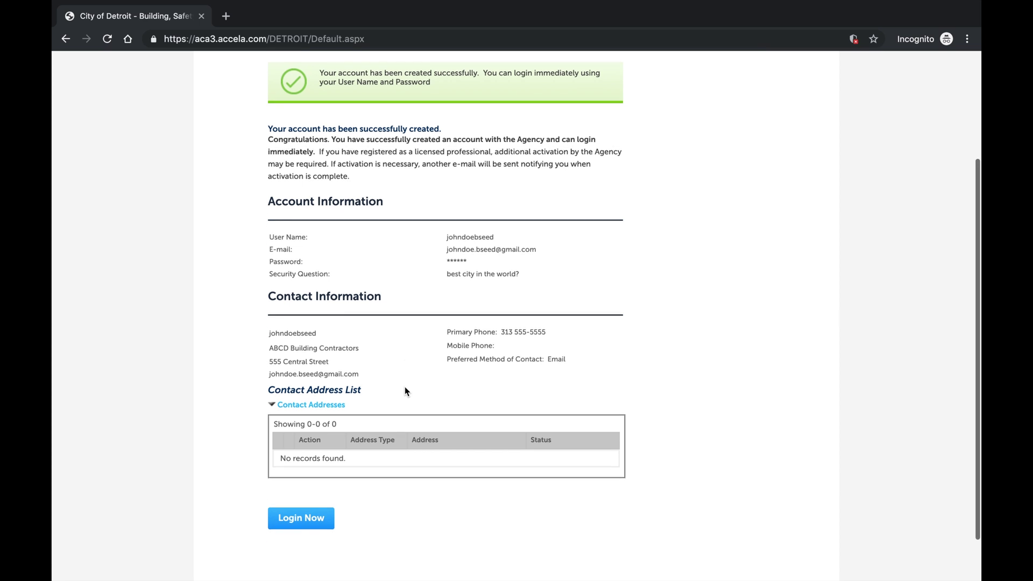